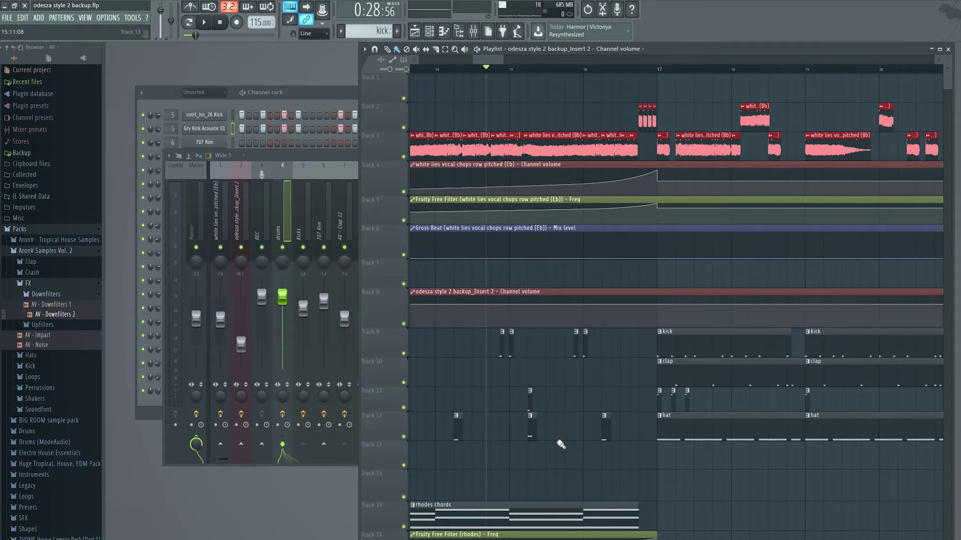
Play the full arrangement, and solo the kick playlist track (Track 9) to listen to its clips alone.
key(space)
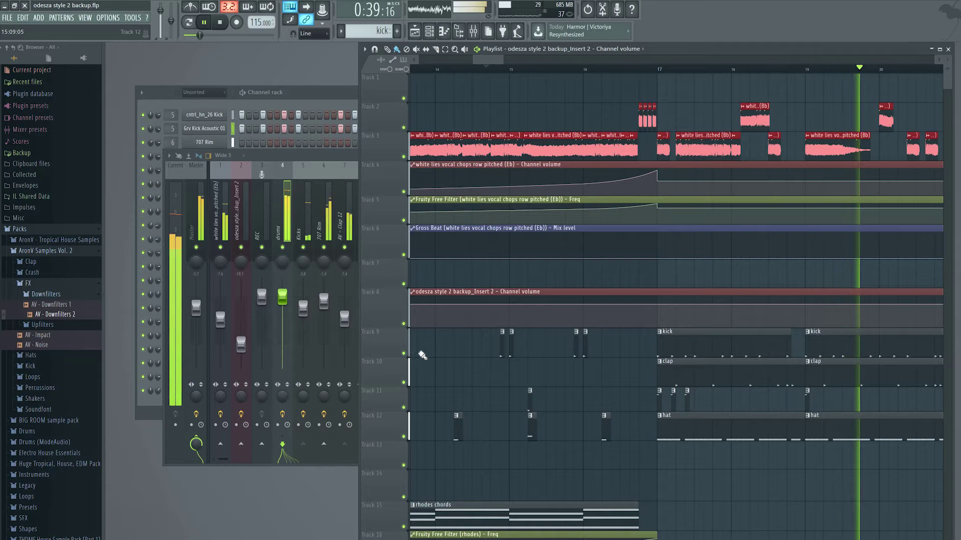
key(space)
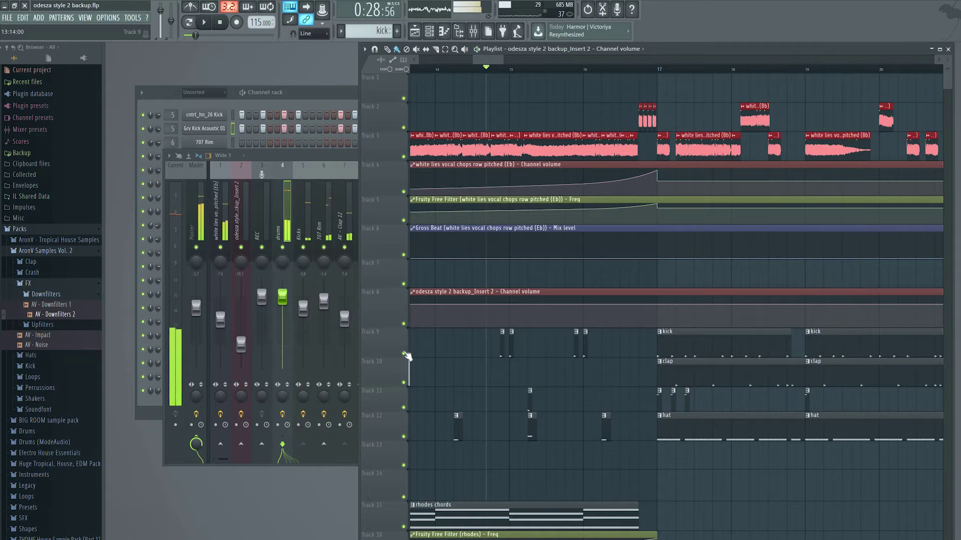
right_click(404, 354)
scroll(516, 387, up, 5)
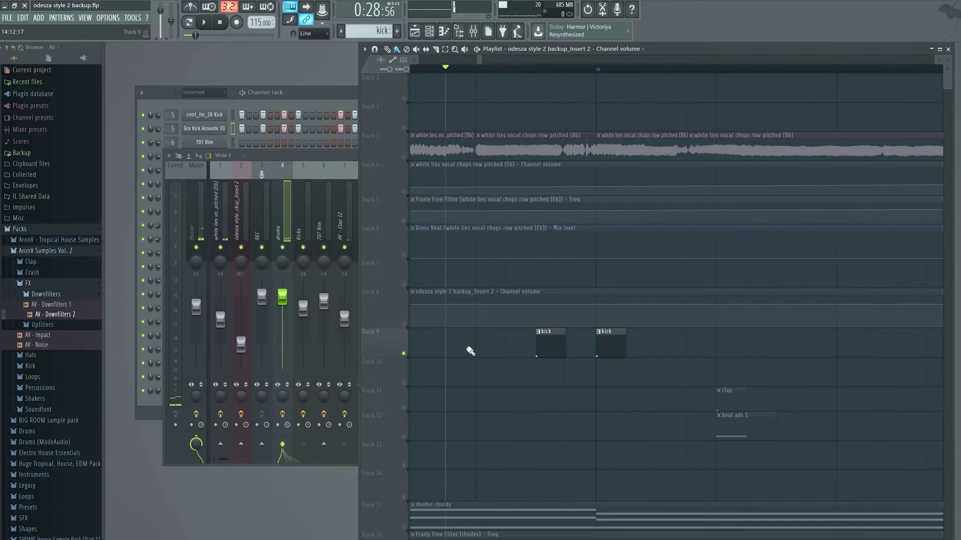
key(space)
key(space)
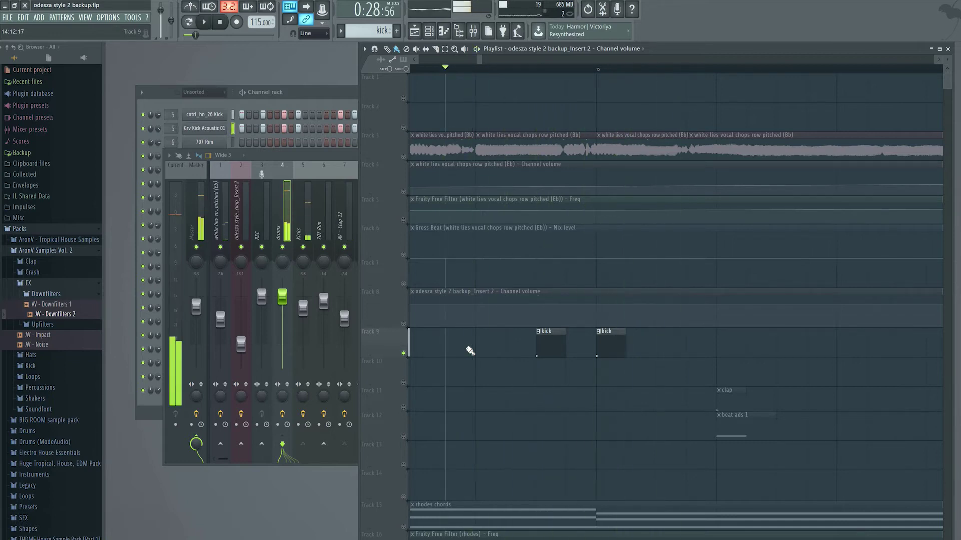
key(space)
key(space)
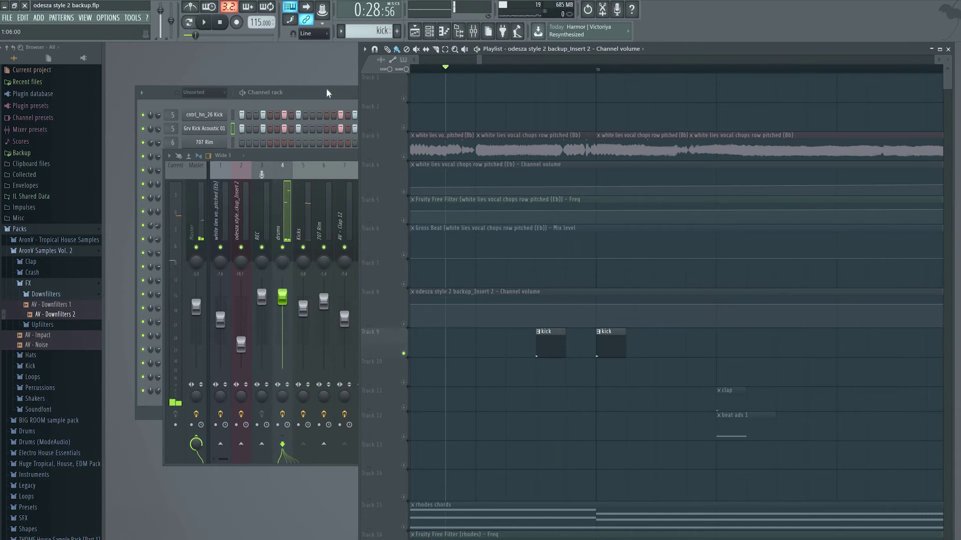
Examine the two layered kick channels, cntrl_hn_26 Kick and Grv Kick Acoustic 01, in the channel rack.
drag(319, 89, 308, 102)
click(221, 128)
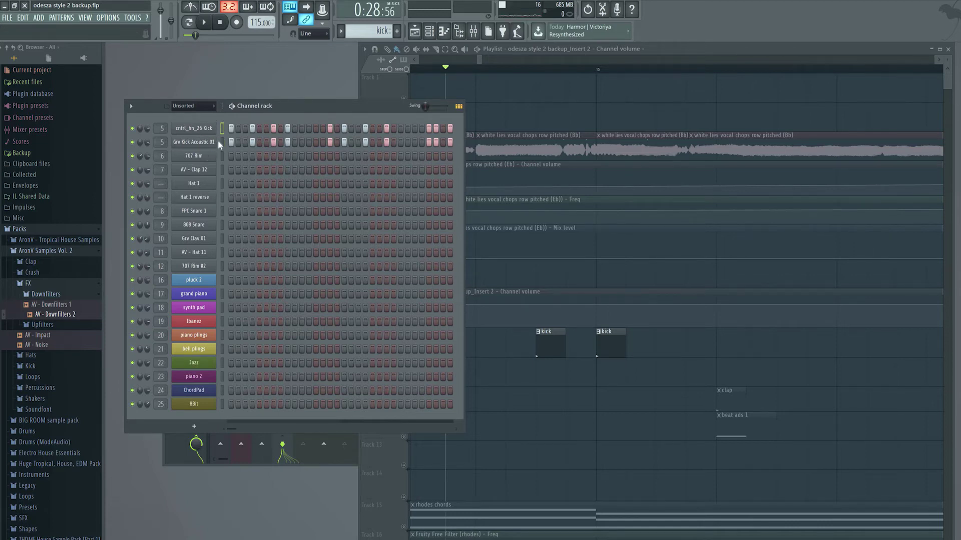
key(Down)
key(Up)
Collapse the AronV Samples Vol. 2 folder in the browser and bring the playlist back to the front.
drag(48, 282, 52, 261)
click(47, 251)
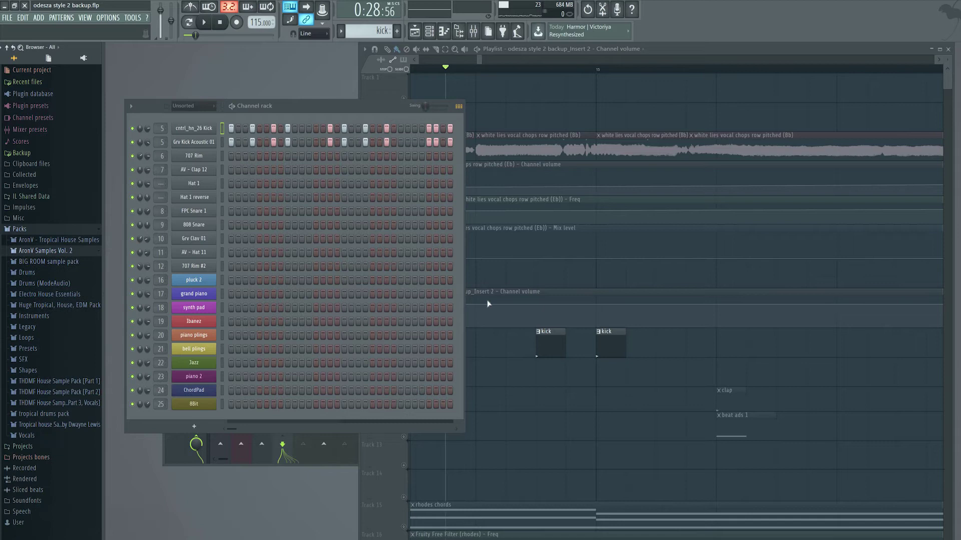
click(525, 279)
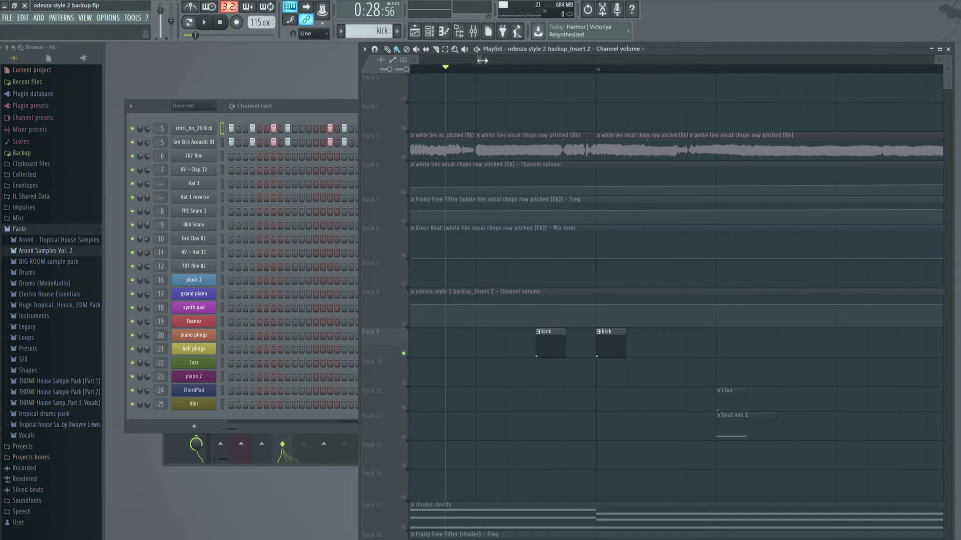
drag(497, 61, 479, 60)
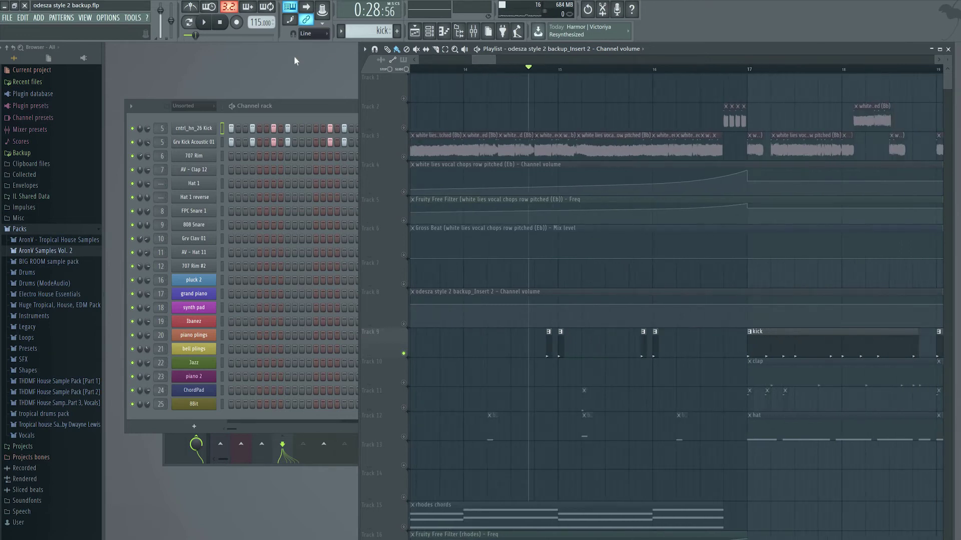
Inspect the Fruity Reeverb 2 and Fruity parametric EQ 2 settings on the Kicks mixer track.
click(473, 31)
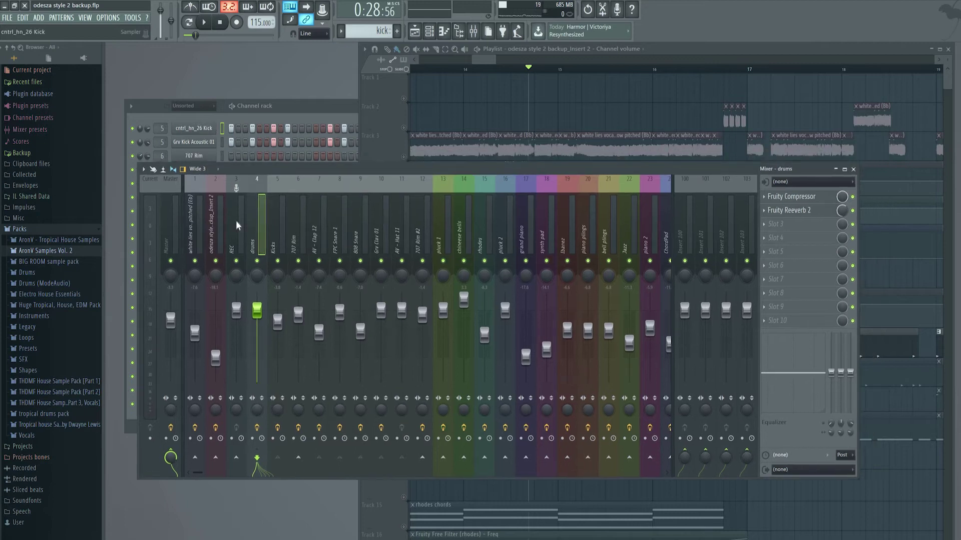
click(281, 236)
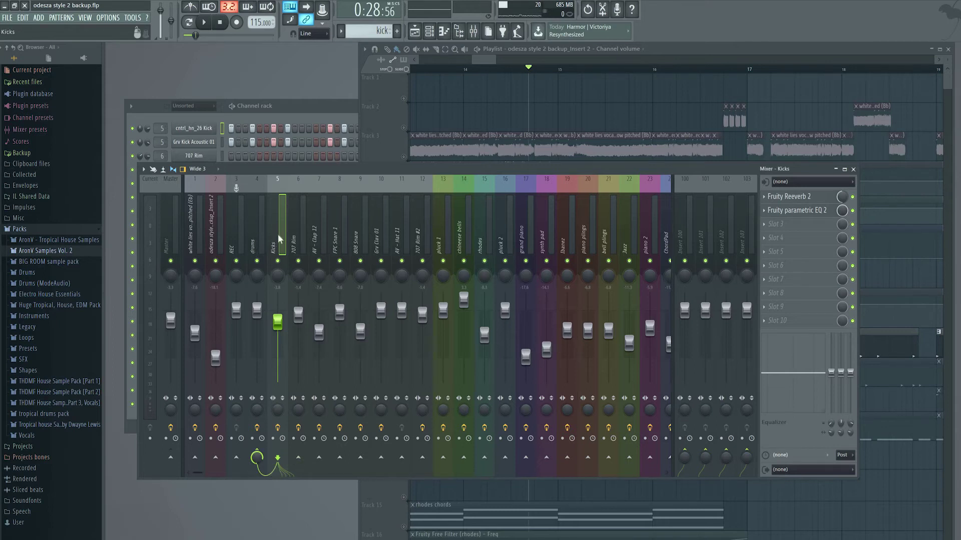
click(246, 229)
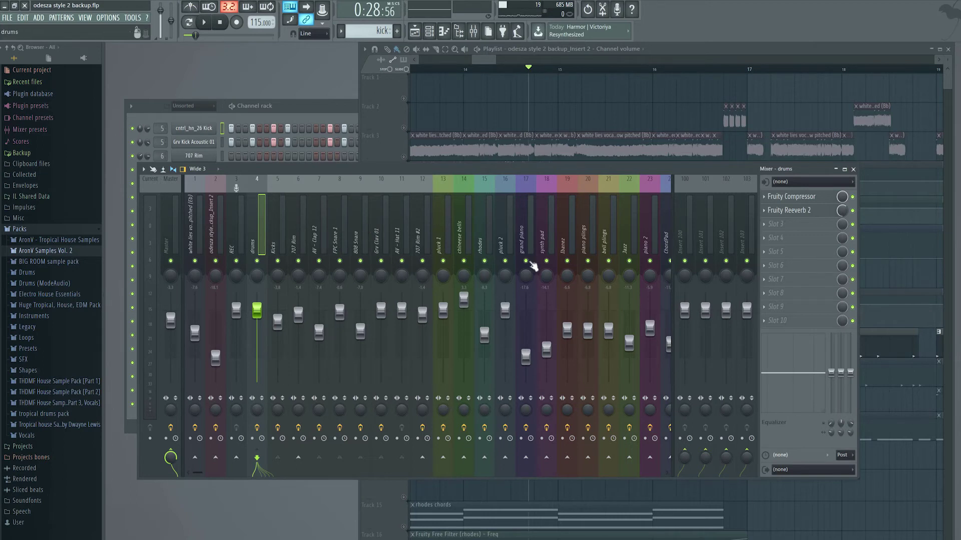
key(Right)
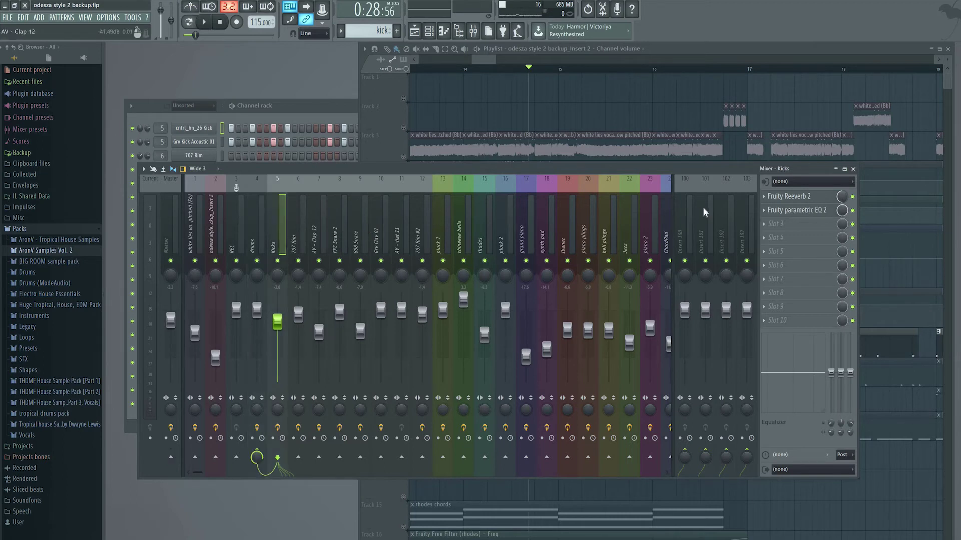
click(826, 196)
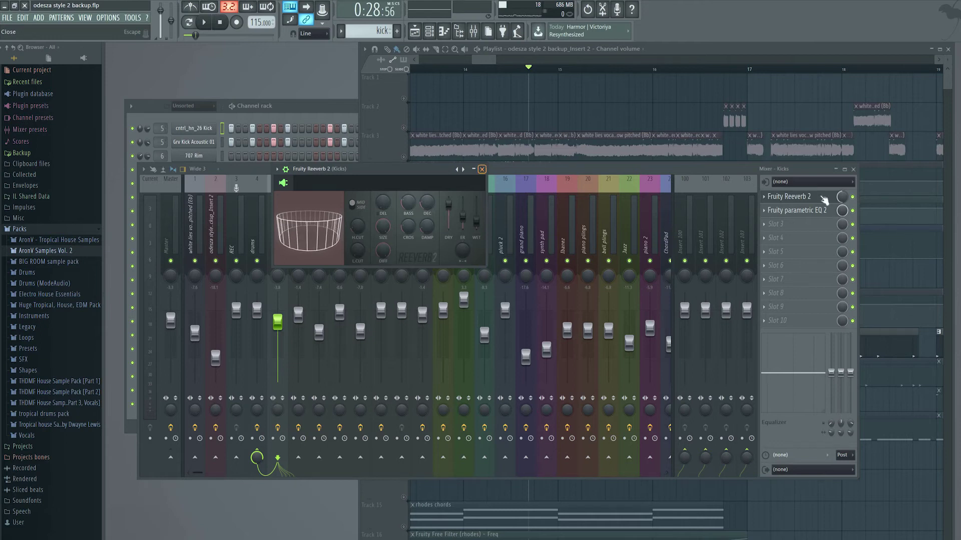
click(481, 170)
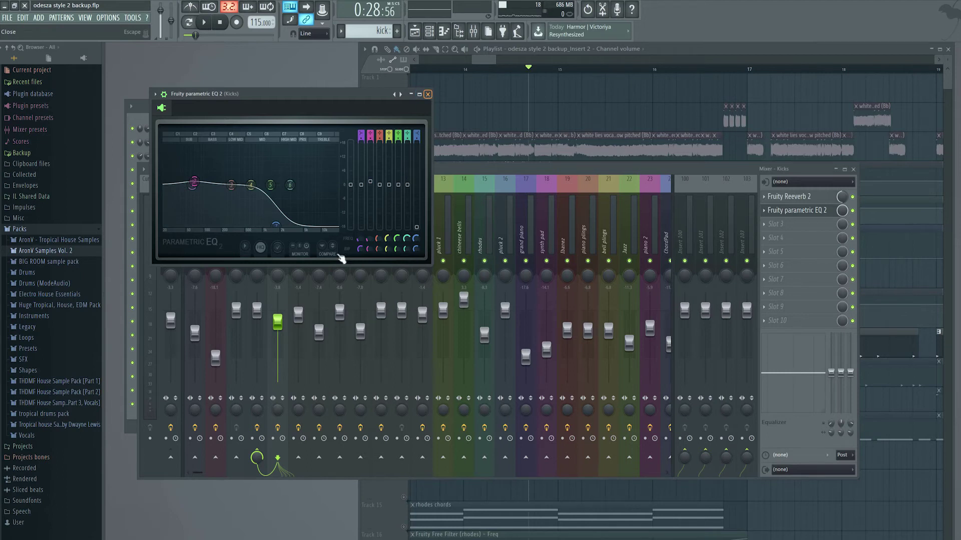
key(Escape)
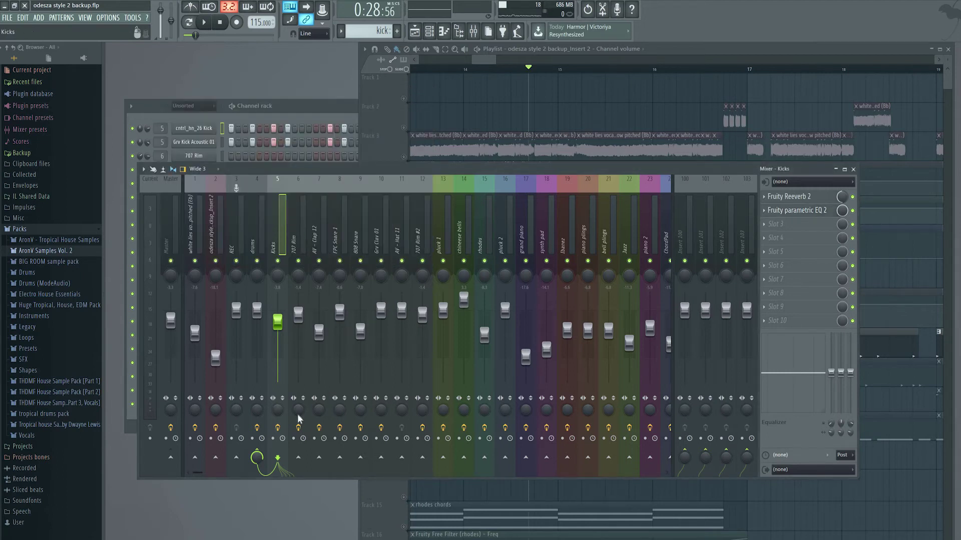
Inspect the Fruity Reeverb 2 and Fruity Compressor settings on the drums mixer track.
click(253, 223)
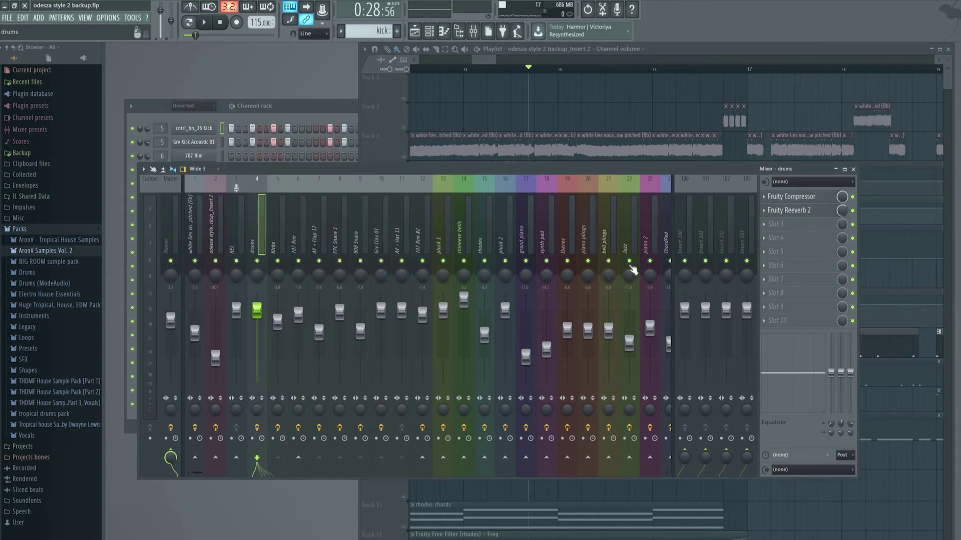
click(813, 210)
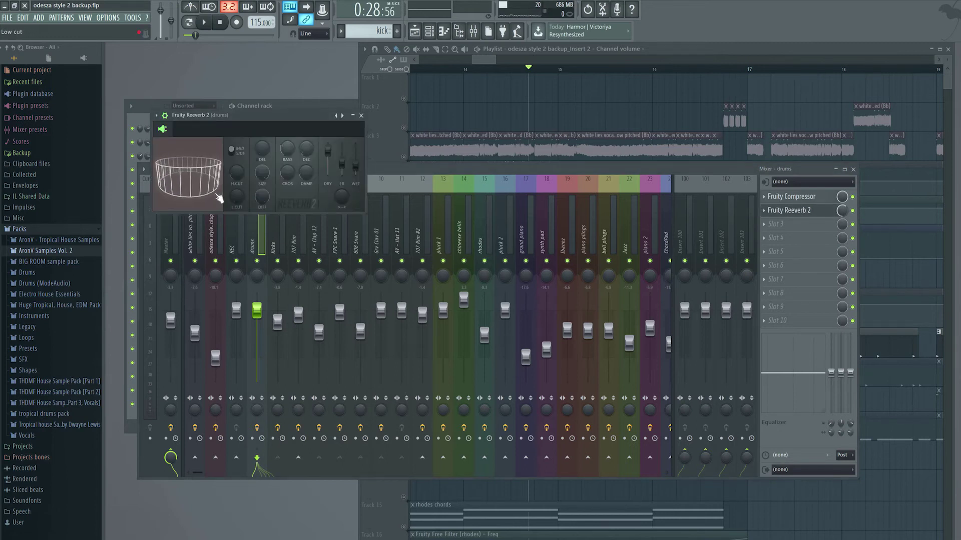
drag(274, 117, 291, 121)
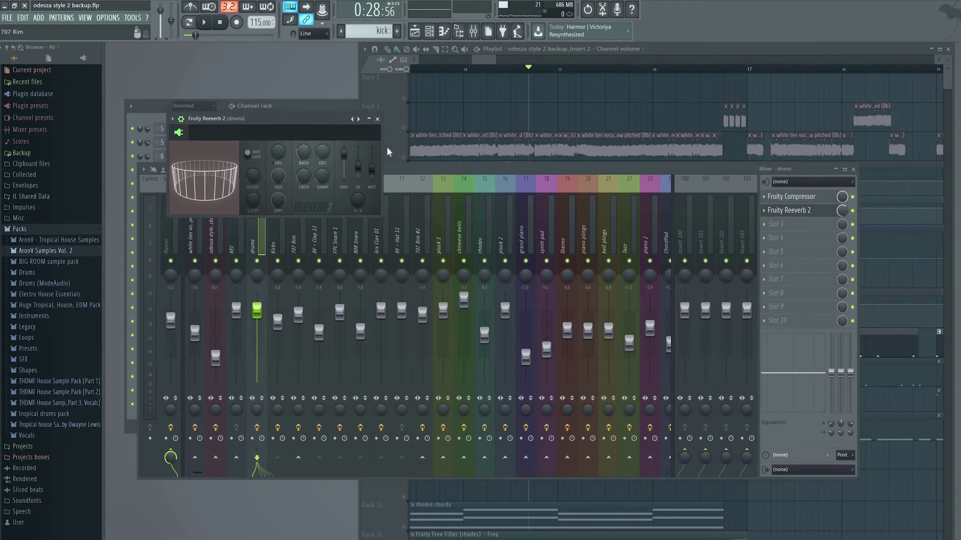
click(378, 119)
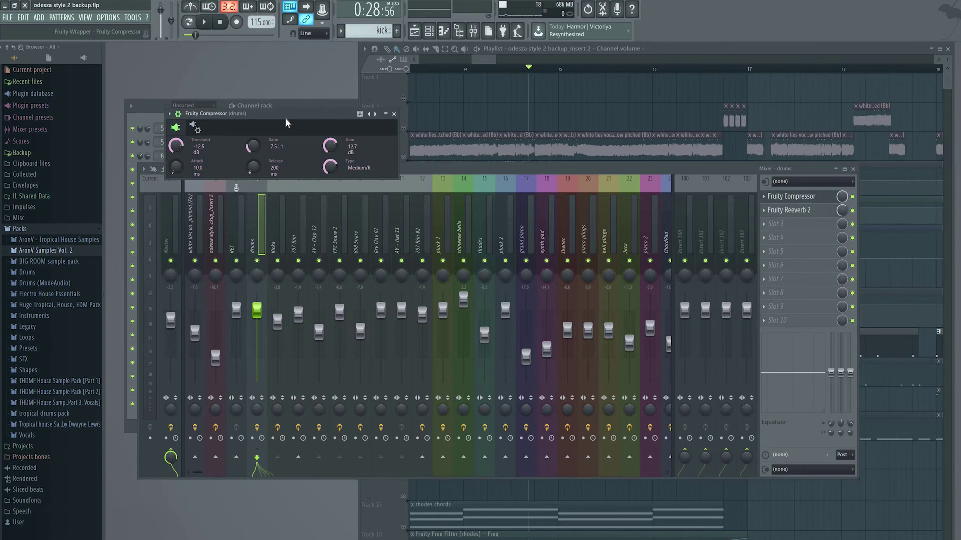
drag(313, 116, 349, 119)
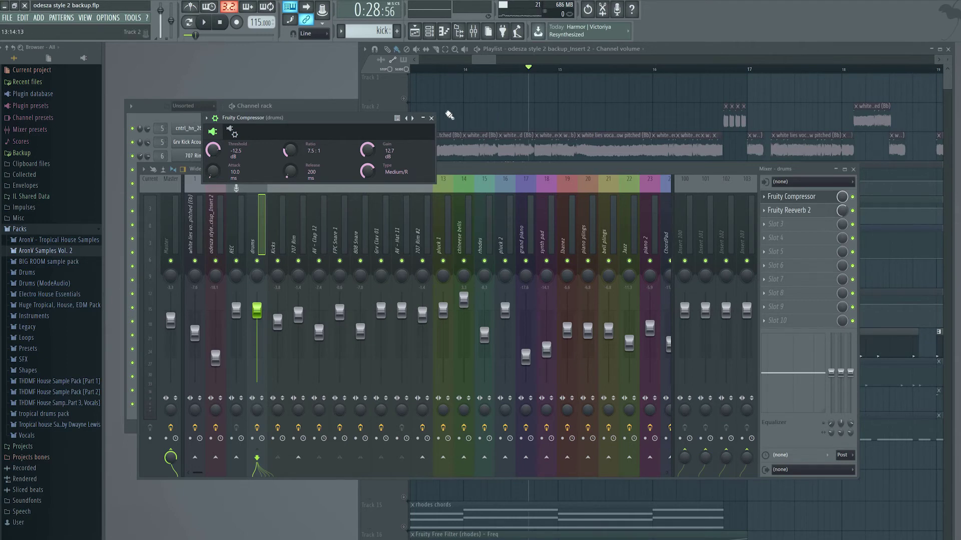
click(430, 118)
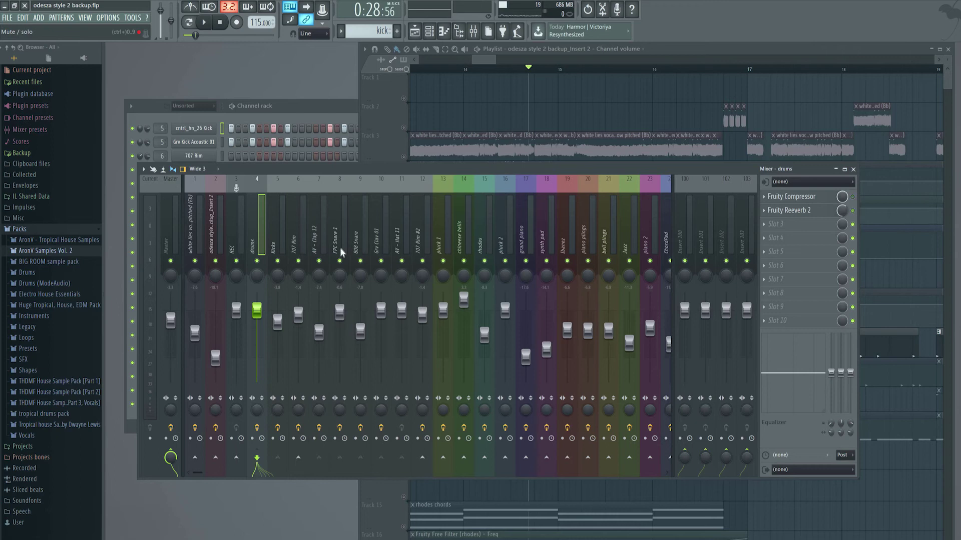
Bypass the effects on the drums and Kicks mixer tracks, and play the kick pattern dry.
click(274, 240)
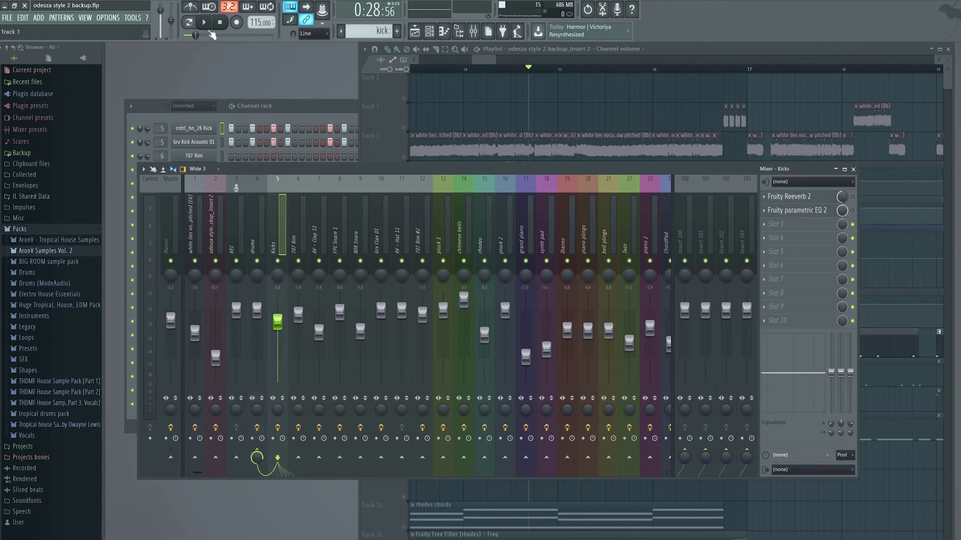
click(296, 108)
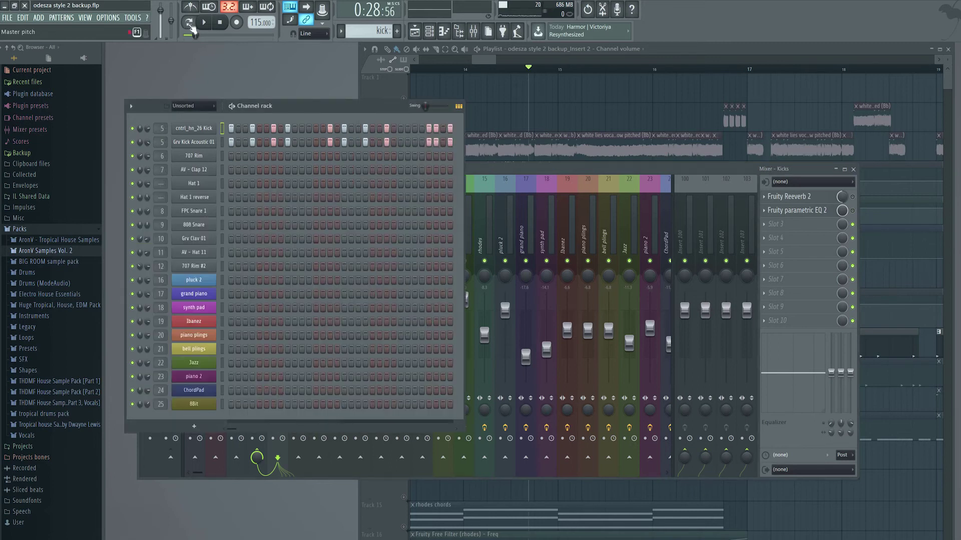
click(204, 28)
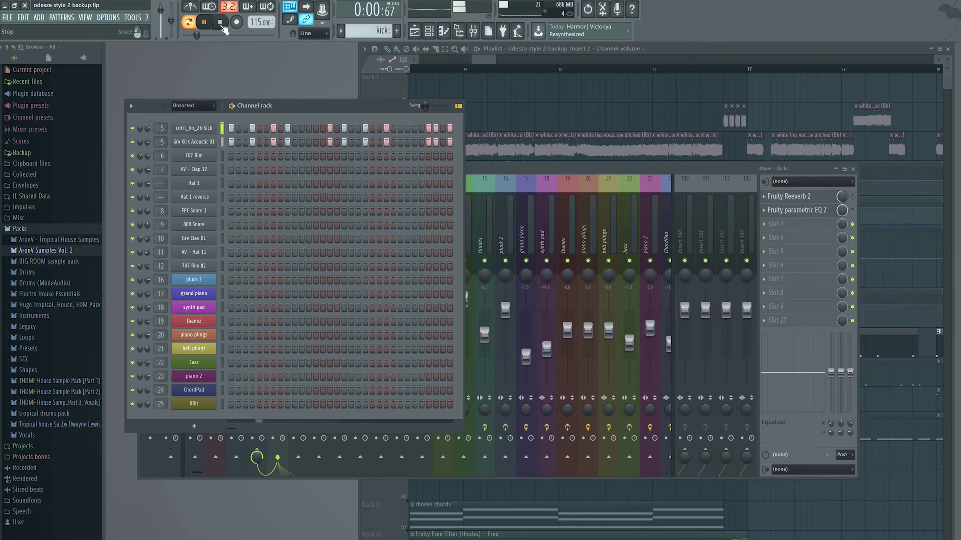
click(217, 25)
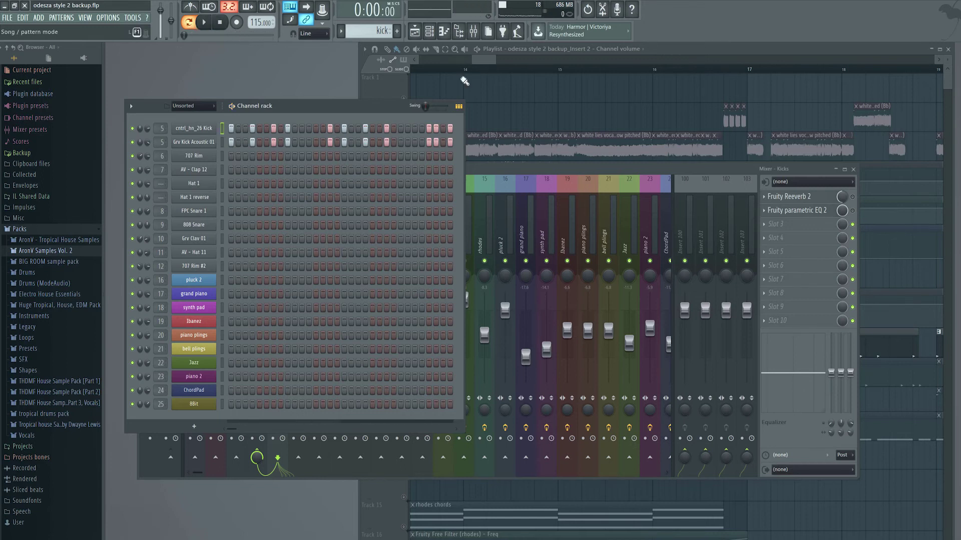
Play the soloed kick track in song mode from just before bar 15 with the effects bypassed.
click(588, 93)
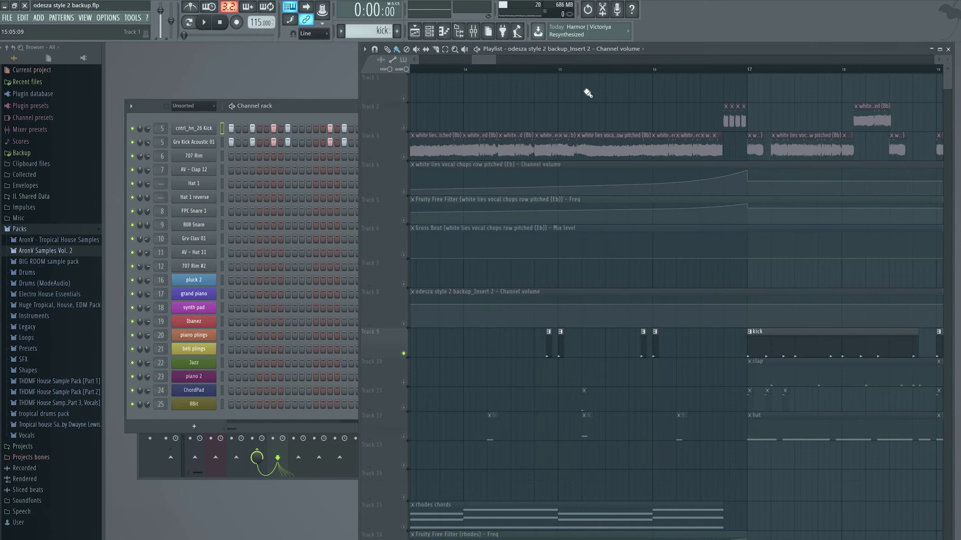
click(534, 72)
key(space)
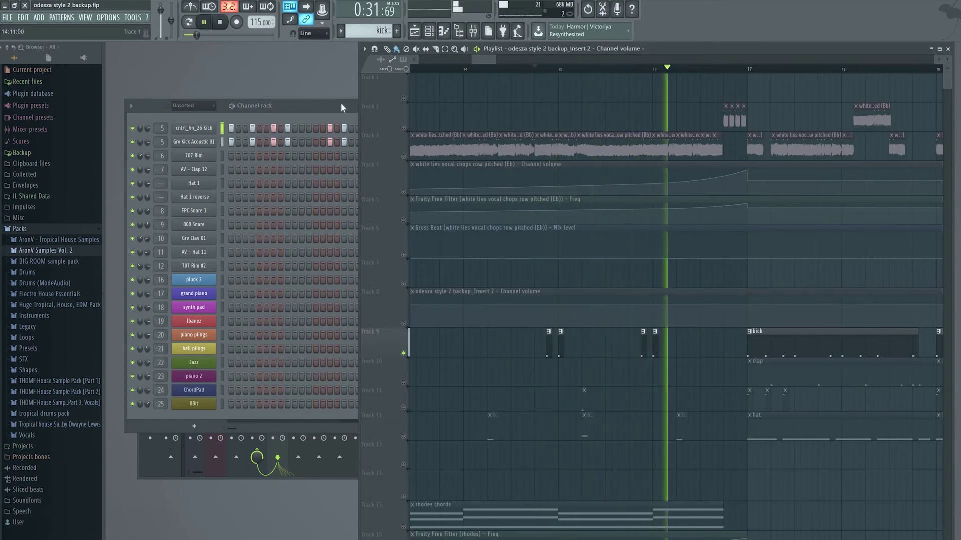
key(space)
Re-enable the effects on the drums and Kicks mixer tracks, playing the kick pattern to compare the sound.
click(473, 32)
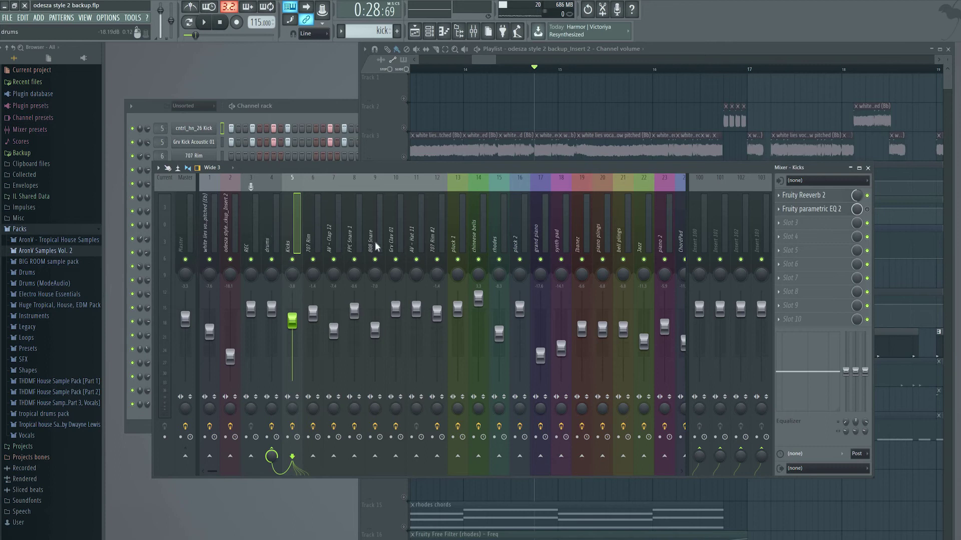
key(Left)
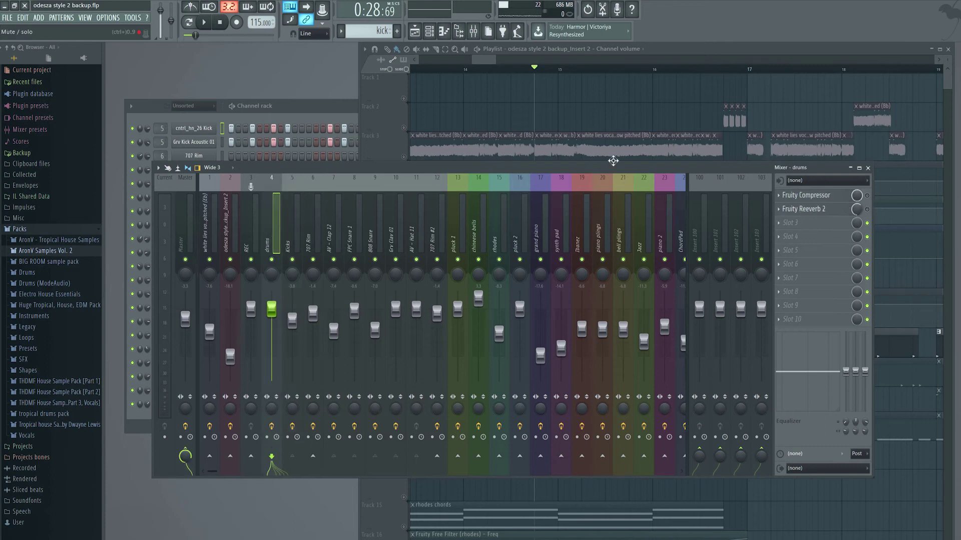
click(203, 22)
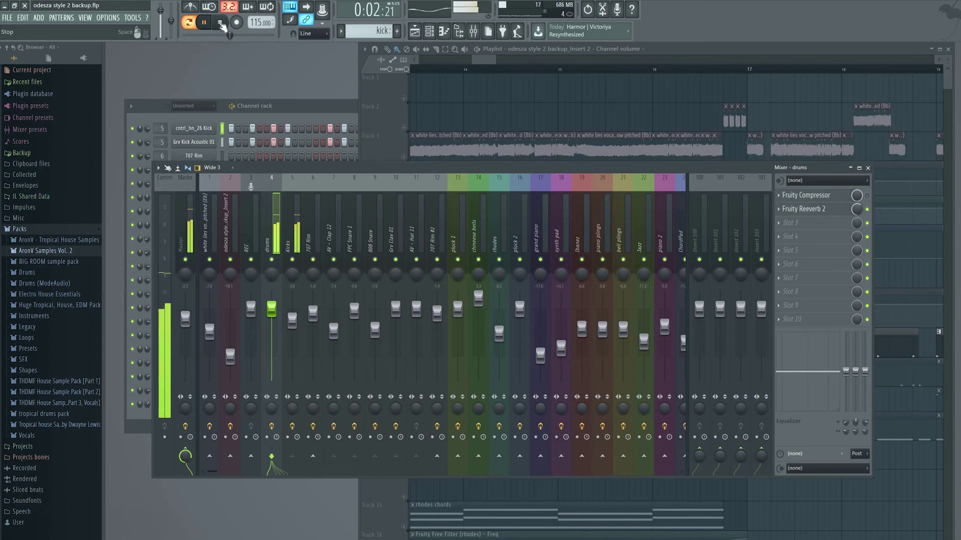
click(221, 25)
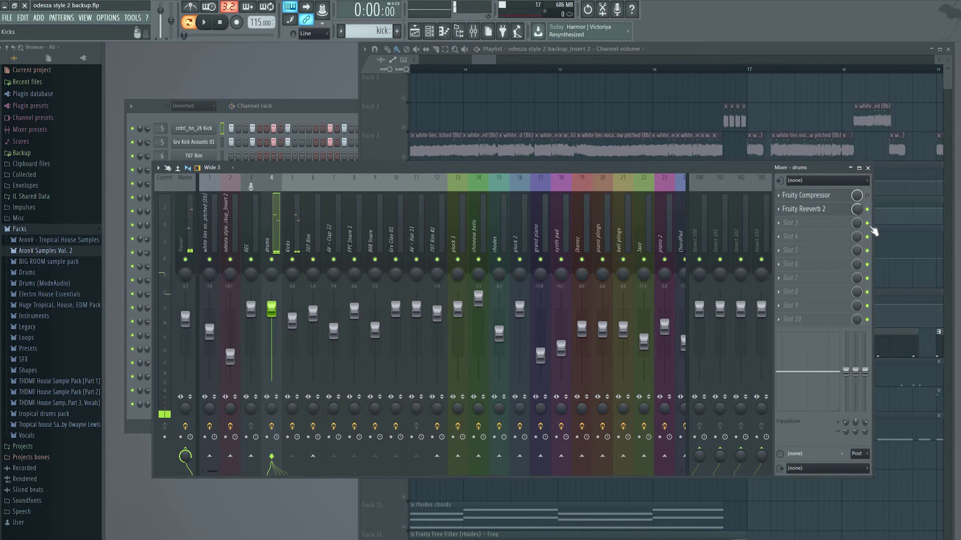
key(Right)
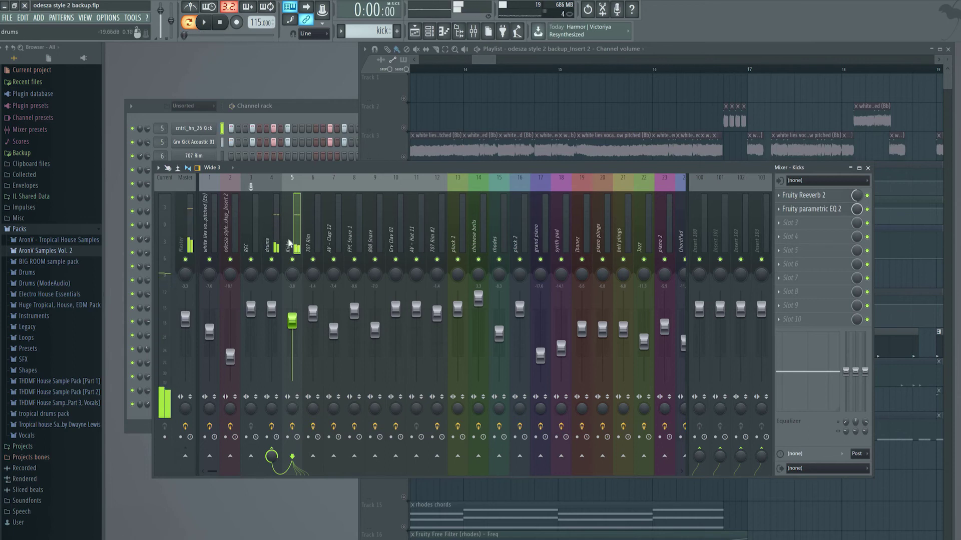
key(Left)
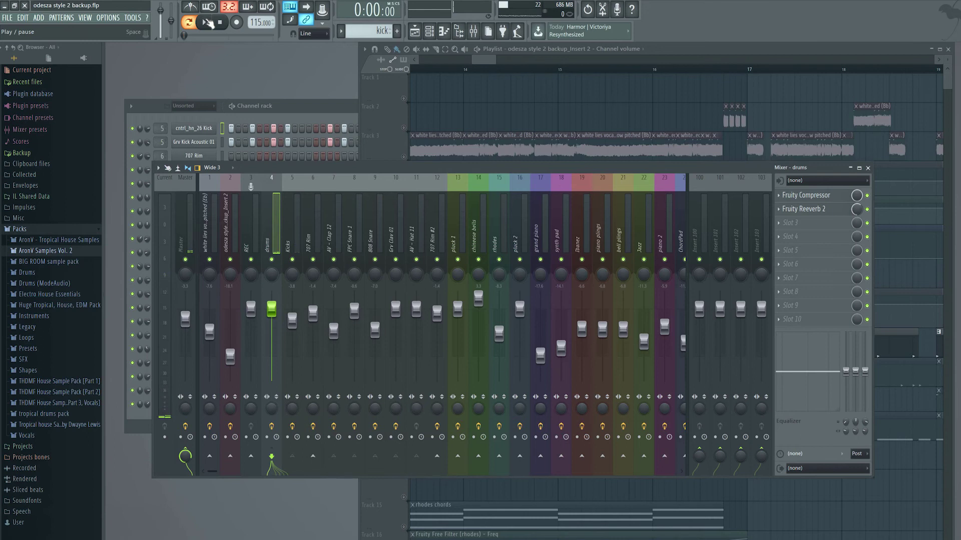
key(space)
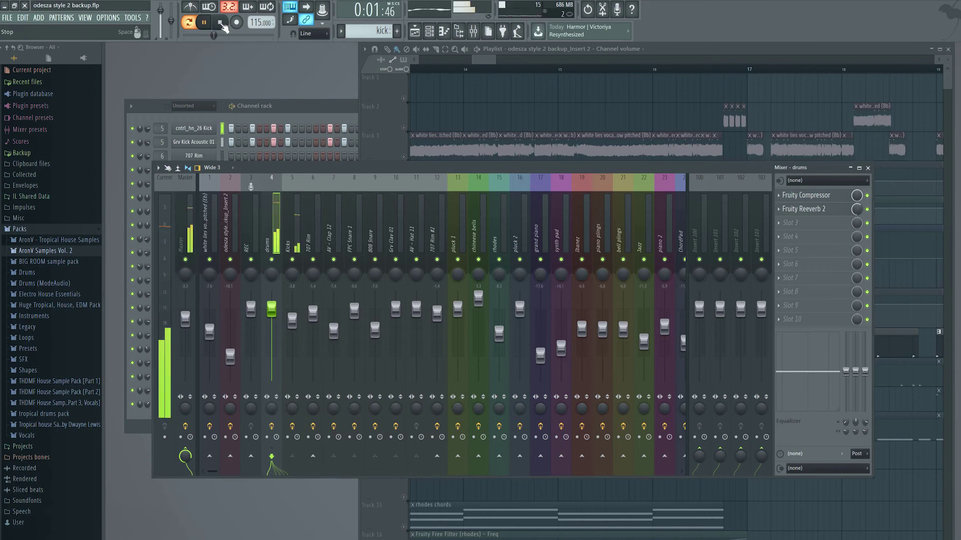
Stop playback and add Fruity Stereo Enhancer to the third effect slot of the drums mixer track.
click(223, 28)
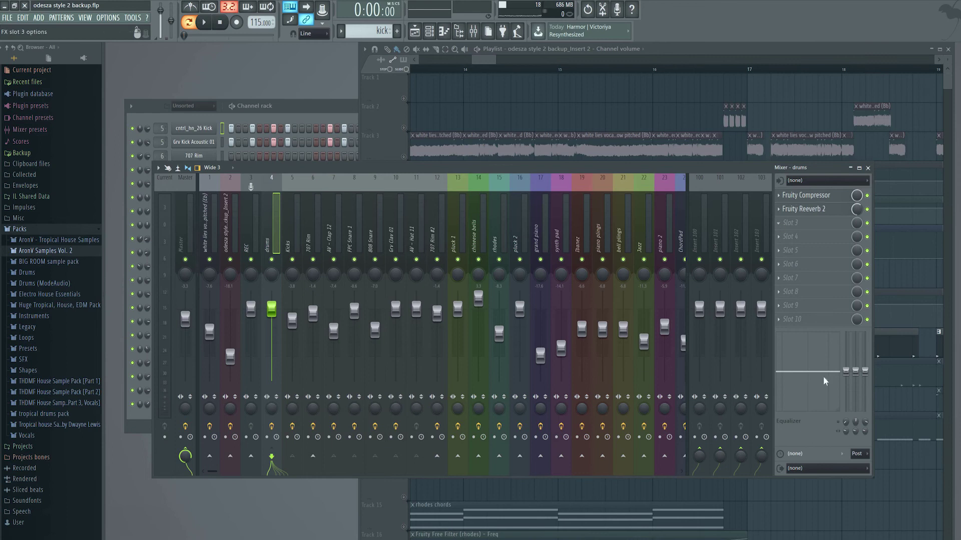
click(786, 226)
click(832, 503)
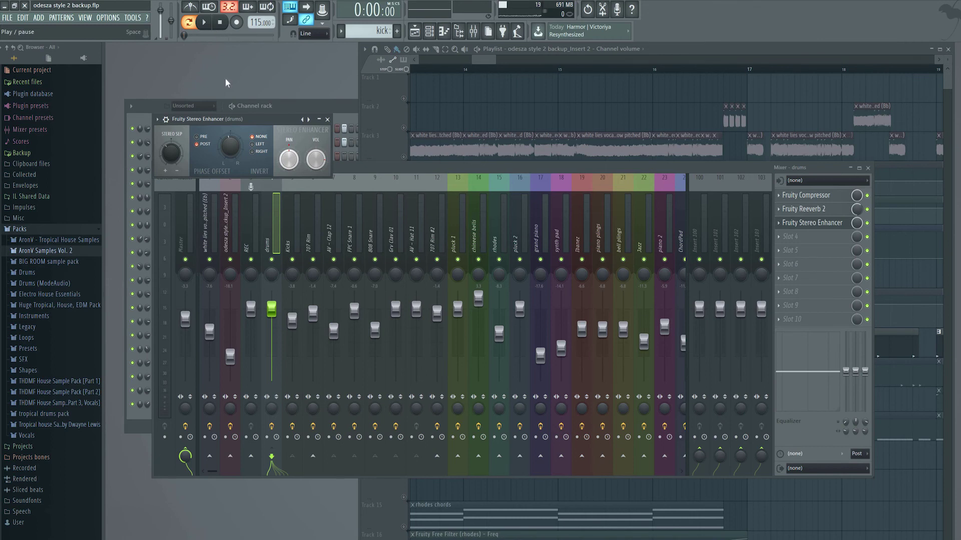
Review the effects on the individual drum mixer tracks from 707 Rim to 707 Rim #2, muting the AV - Hat 11 track.
click(315, 235)
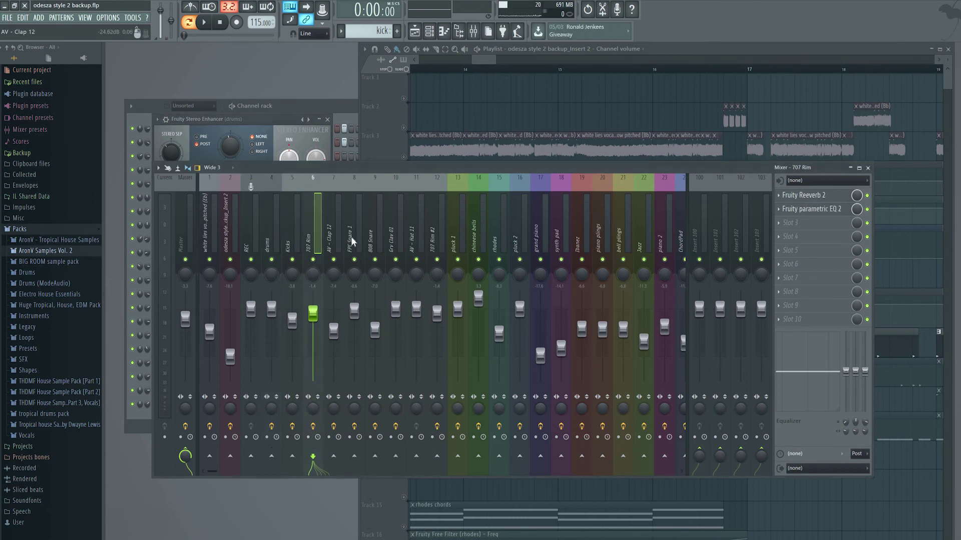
click(334, 238)
click(354, 241)
click(389, 246)
click(416, 260)
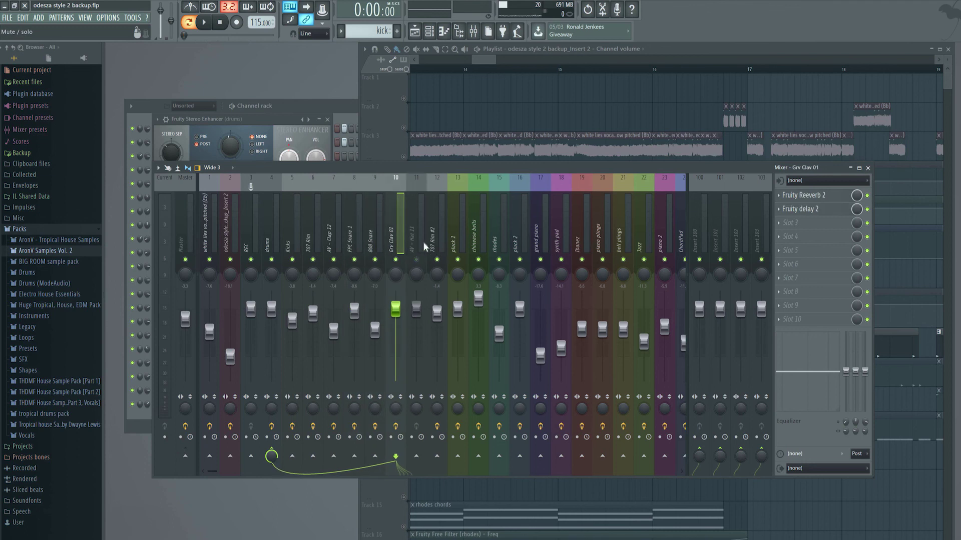
click(436, 240)
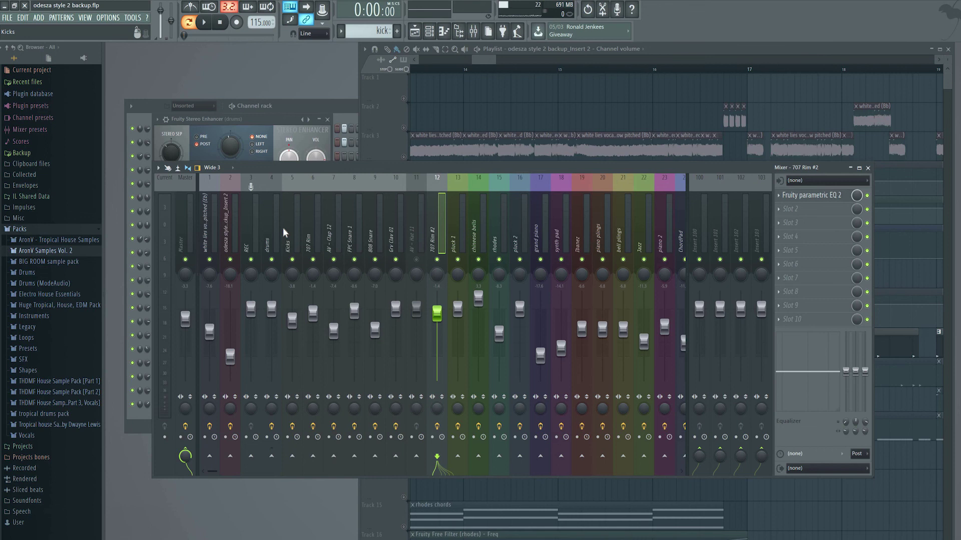
click(250, 217)
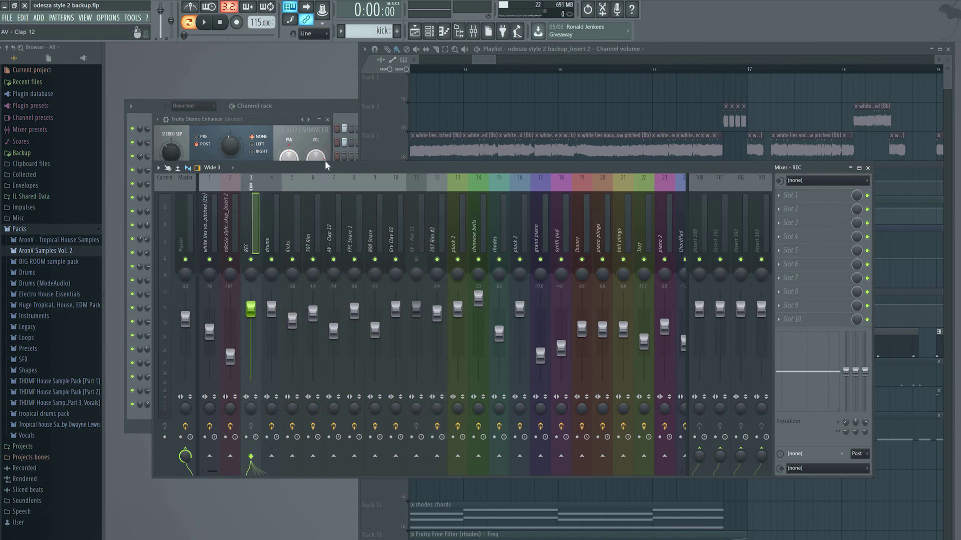
Move the mixer and Fruity Stereo Enhancer windows apart, and close the enhancer window.
mouse_move(325, 168)
mouse_down()
mouse_move(315, 127)
mouse_move(317, 188)
mouse_move(318, 180)
mouse_up()
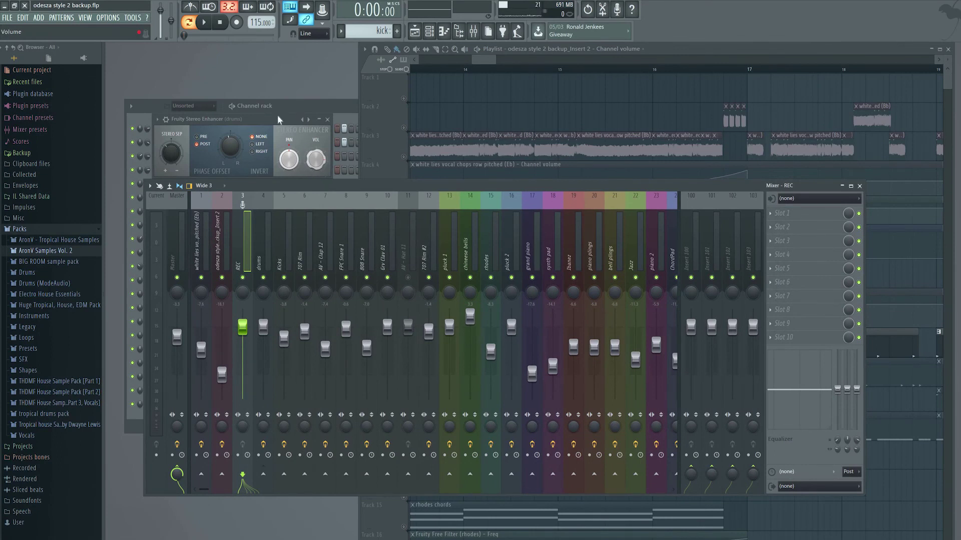
drag(277, 116, 286, 100)
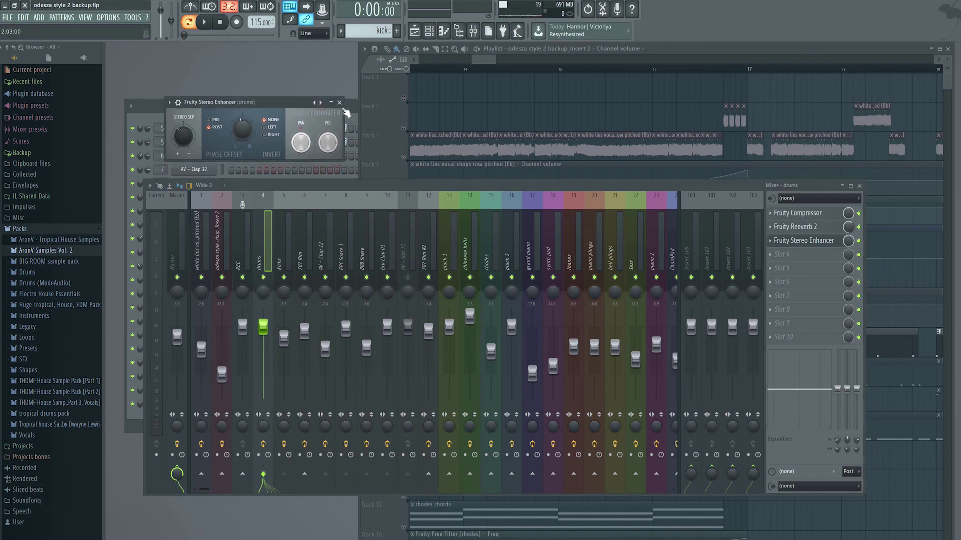
click(340, 103)
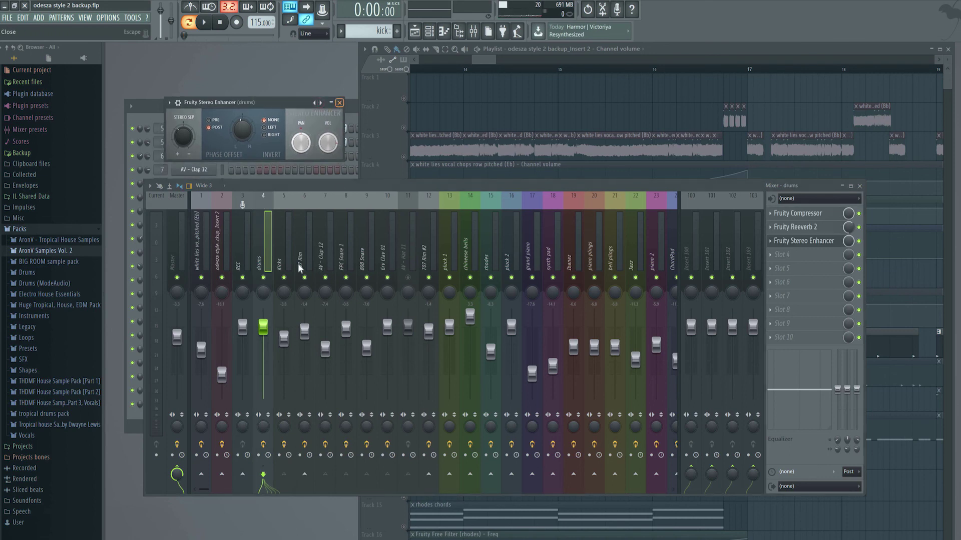